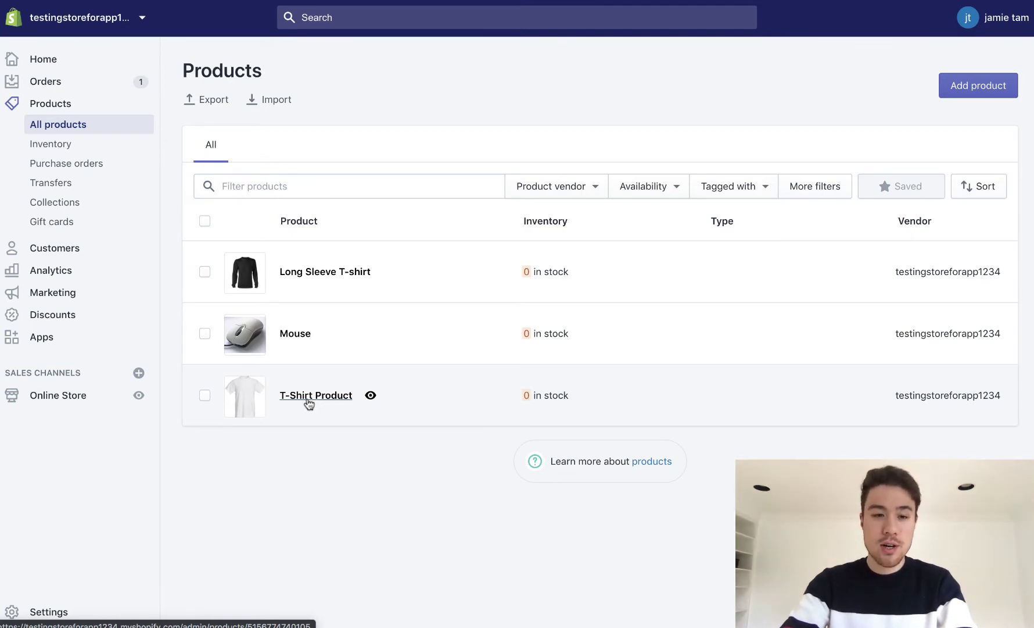
Step: Open the T-Shirt Product and view its download.jpg image full-screen in the media viewer
left_click(308, 401)
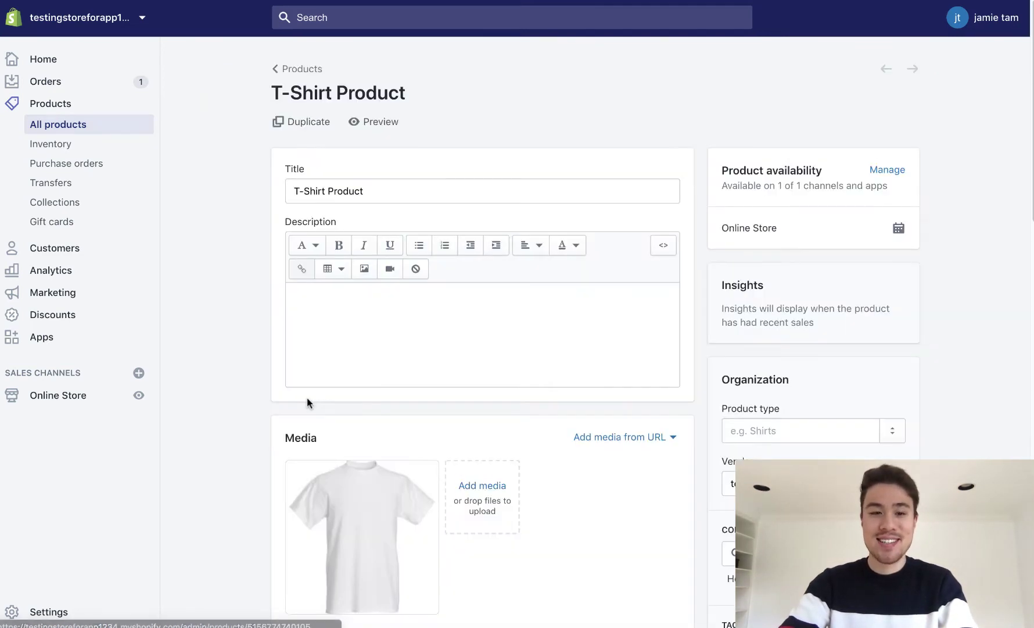
scroll(308, 401, "down", 3)
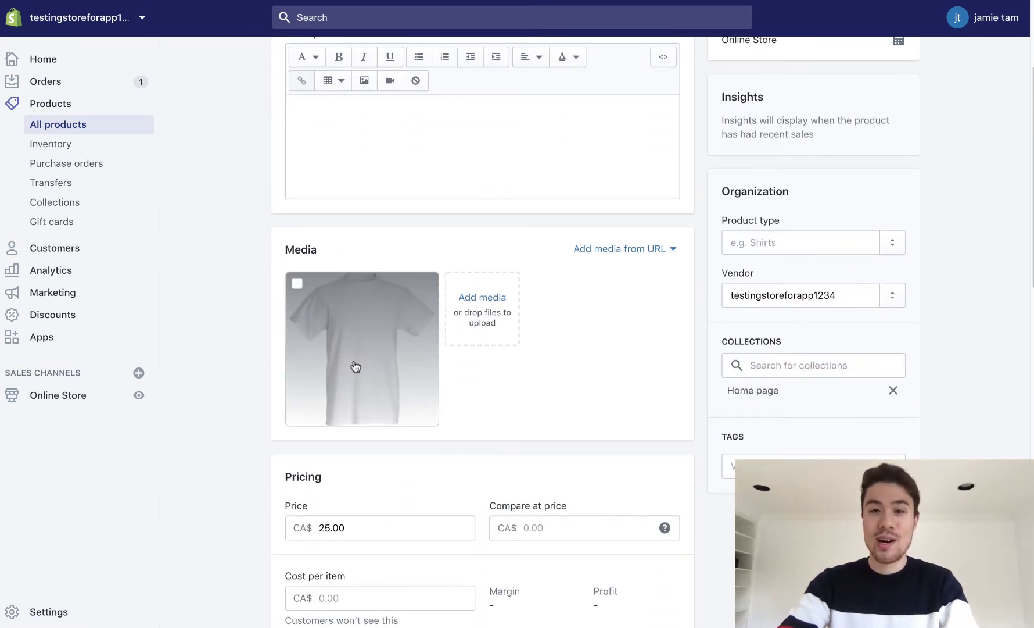
left_click(354, 364)
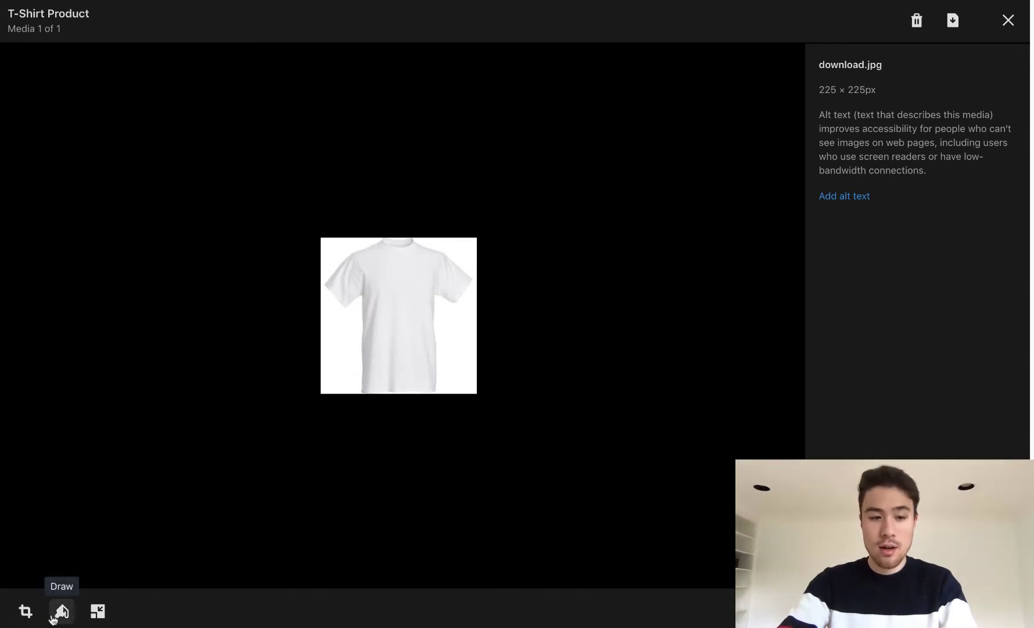
Step: Check the resize settings and close them, keeping the image at 225 × 225 px
left_click(96, 611)
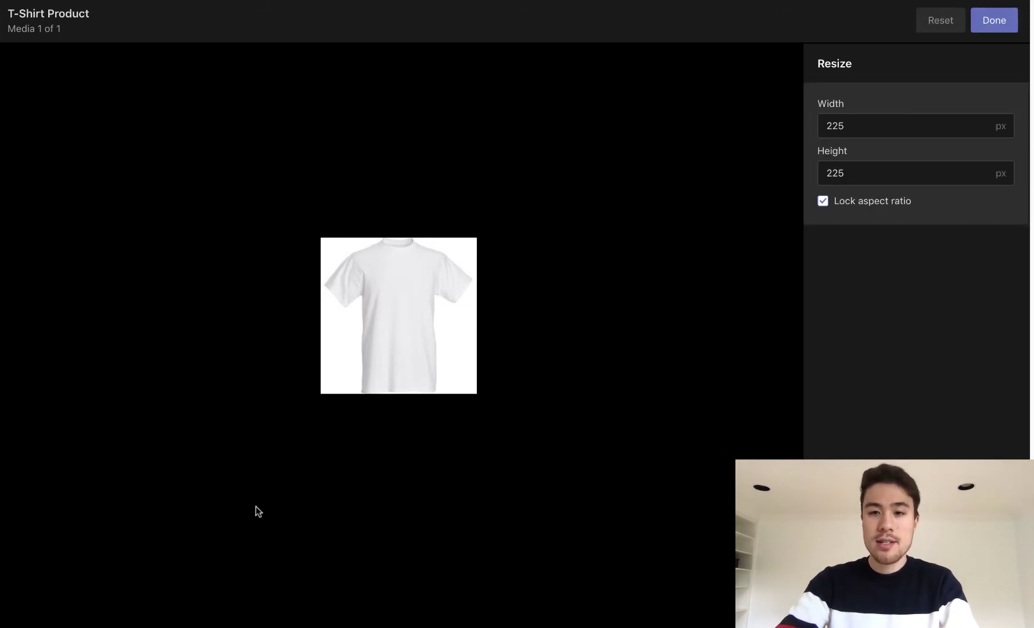
left_click(896, 127)
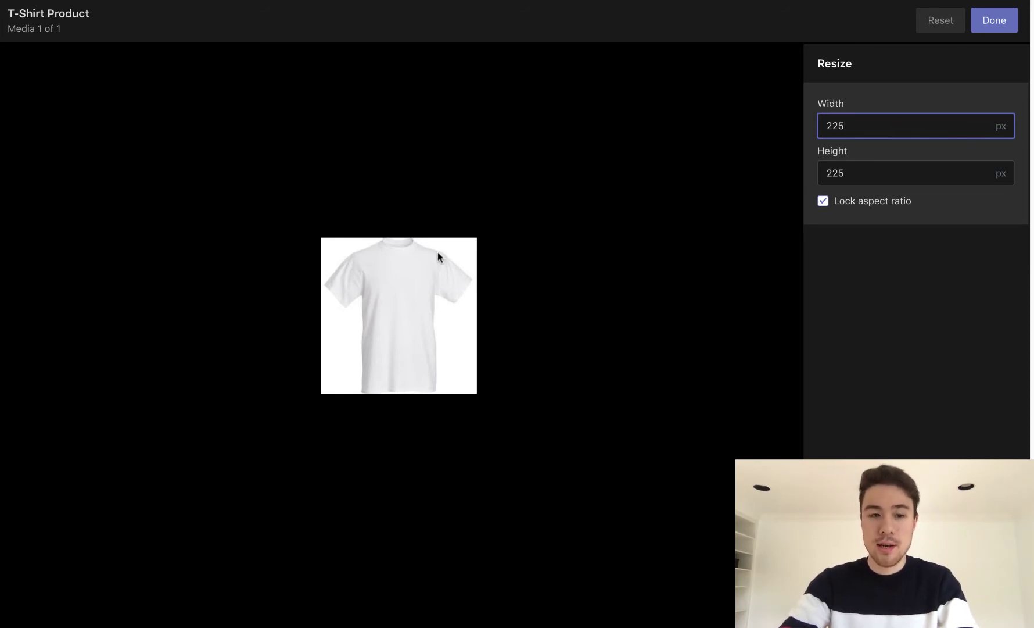
left_click(985, 31)
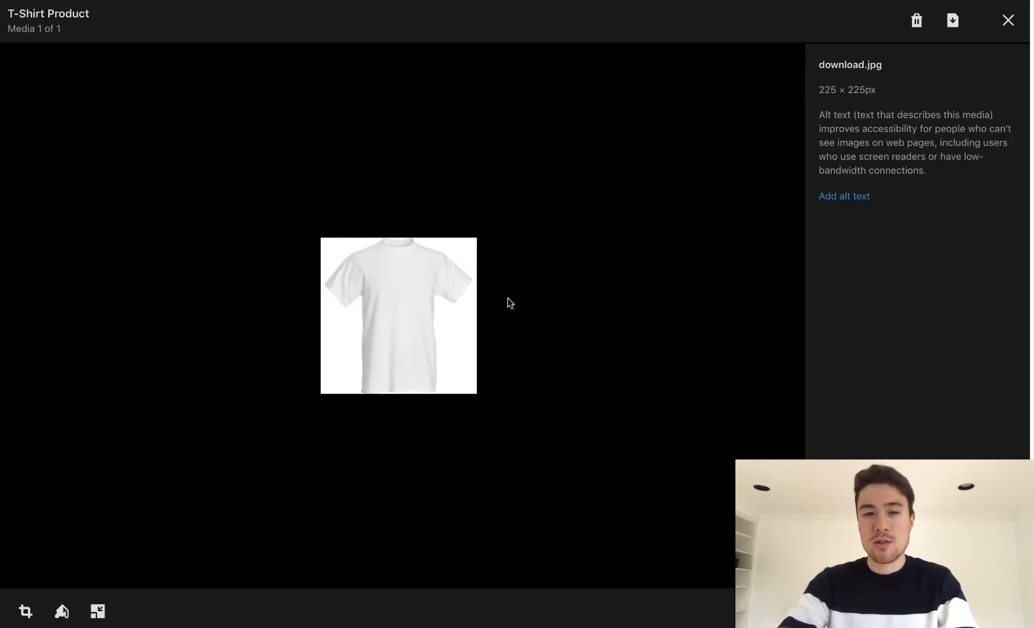
Step: Try the Freeform, Square, 8:10 and 5:7 crop ratios, then return to Original proportions
left_click(26, 611)
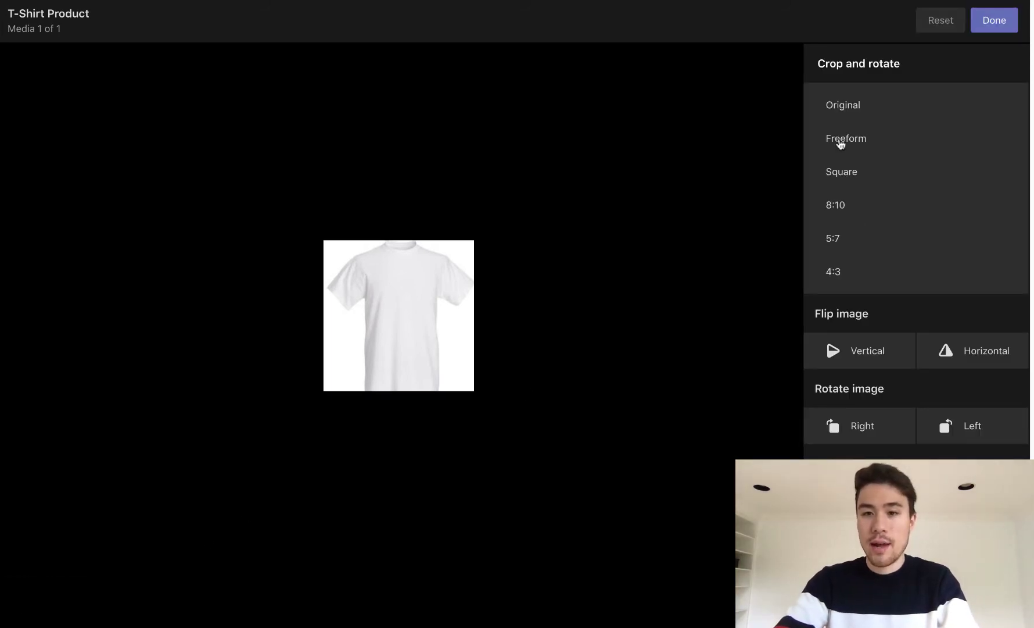
left_click(868, 149)
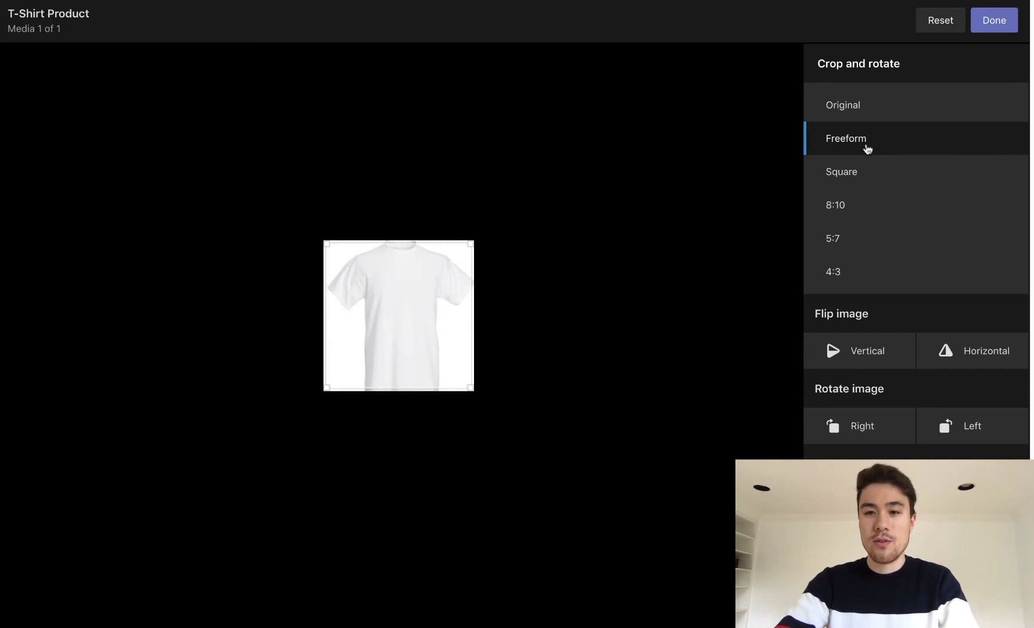
left_click(875, 184)
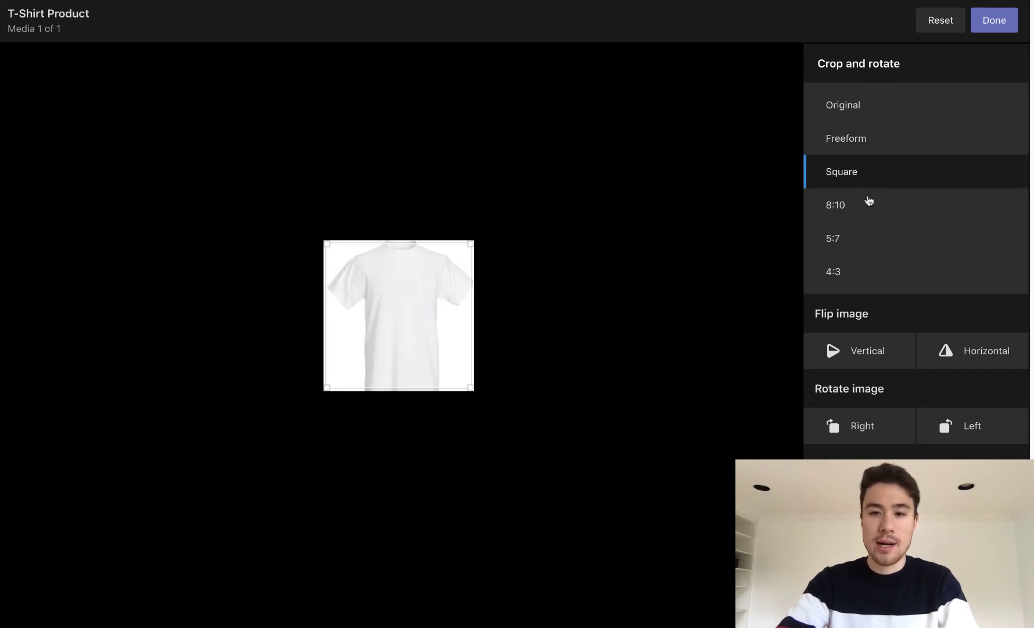
left_click(861, 216)
left_click(860, 243)
left_click(859, 179)
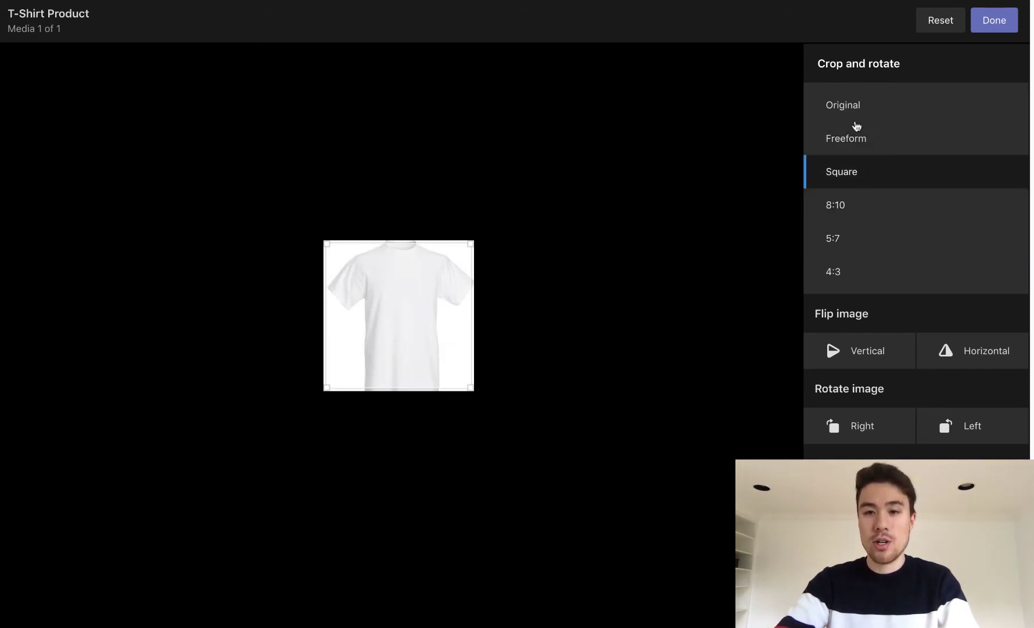
left_click(857, 110)
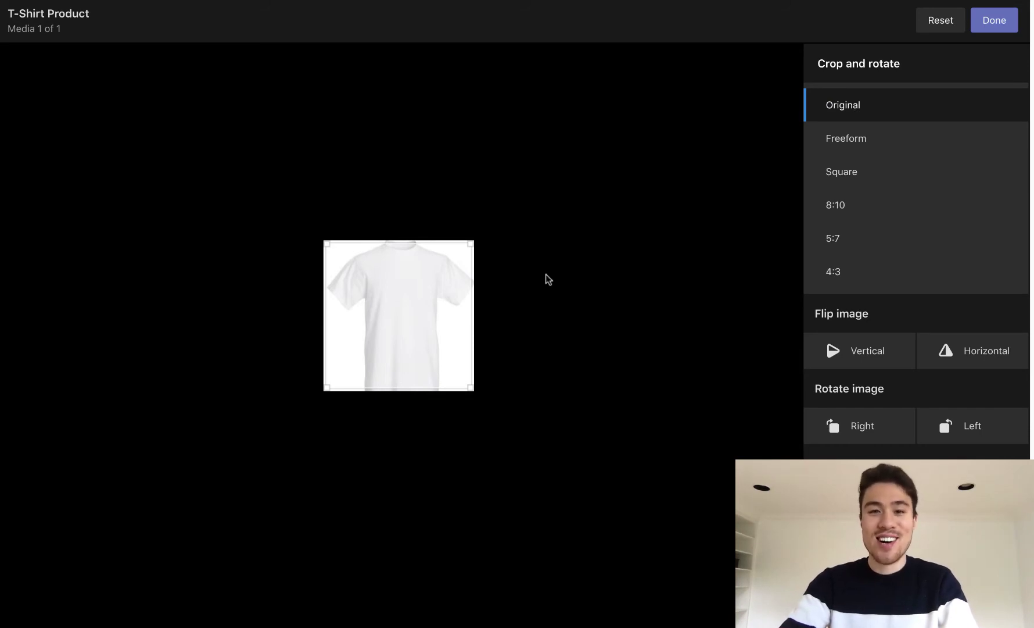
Step: Rotate the image right then left, flip it horizontally, and save it at 217 × 217 px
left_click(854, 441)
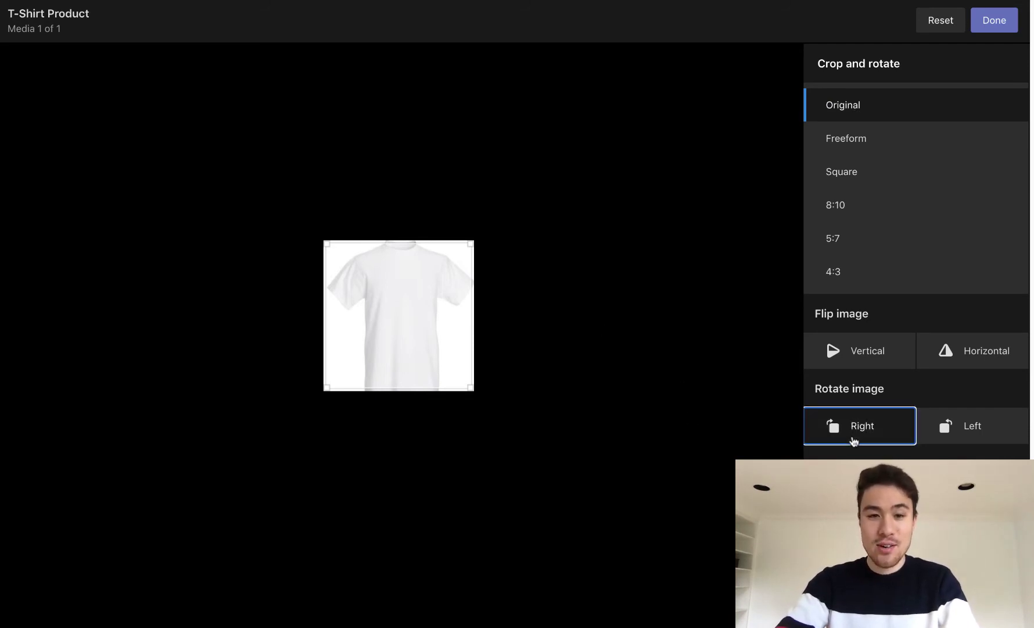
left_click(953, 428)
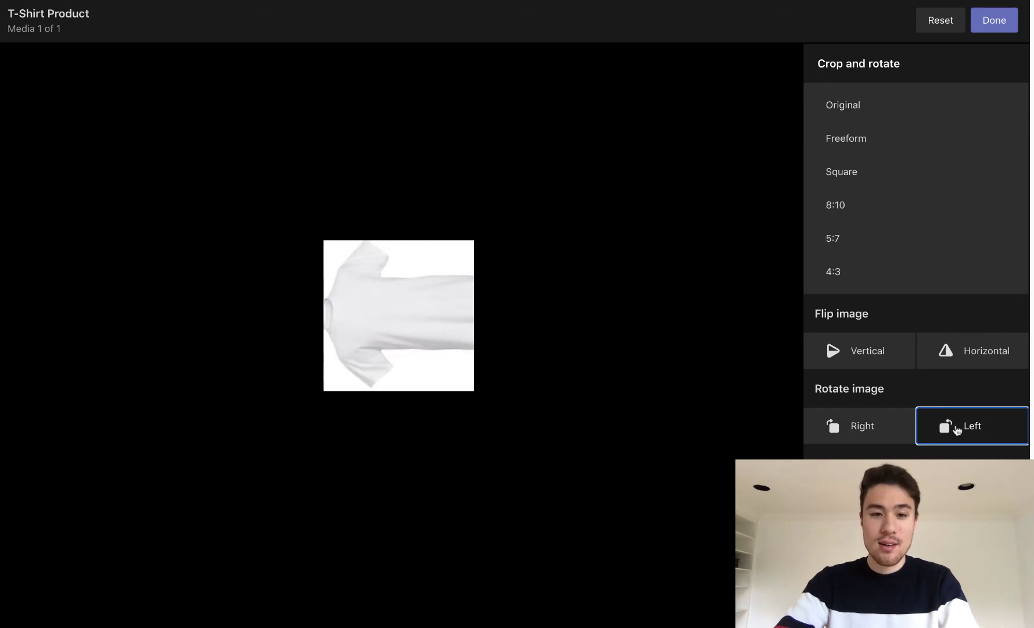
left_click(954, 361)
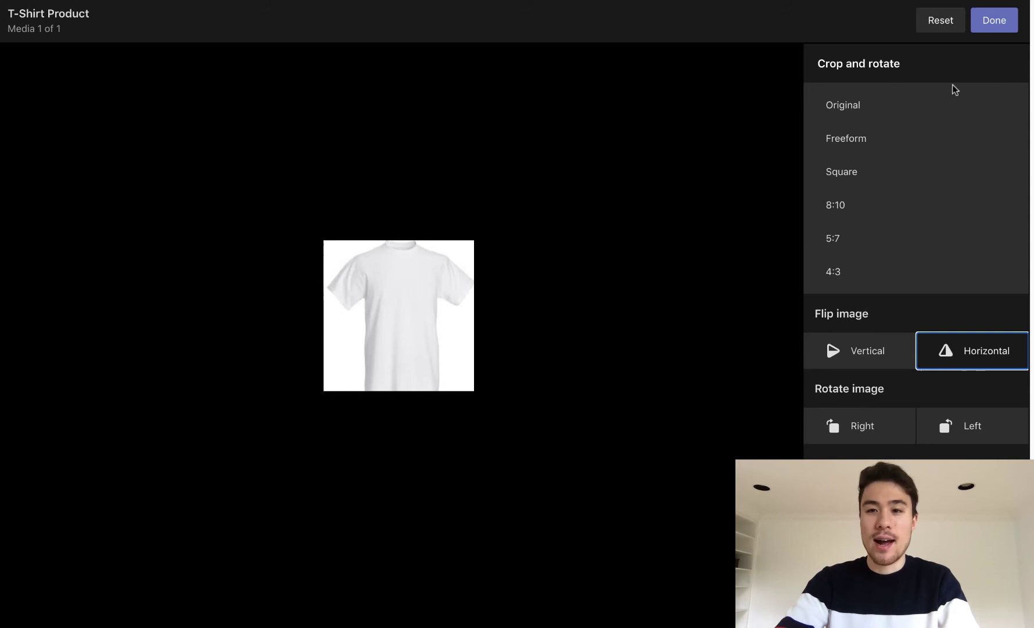
left_click(995, 20)
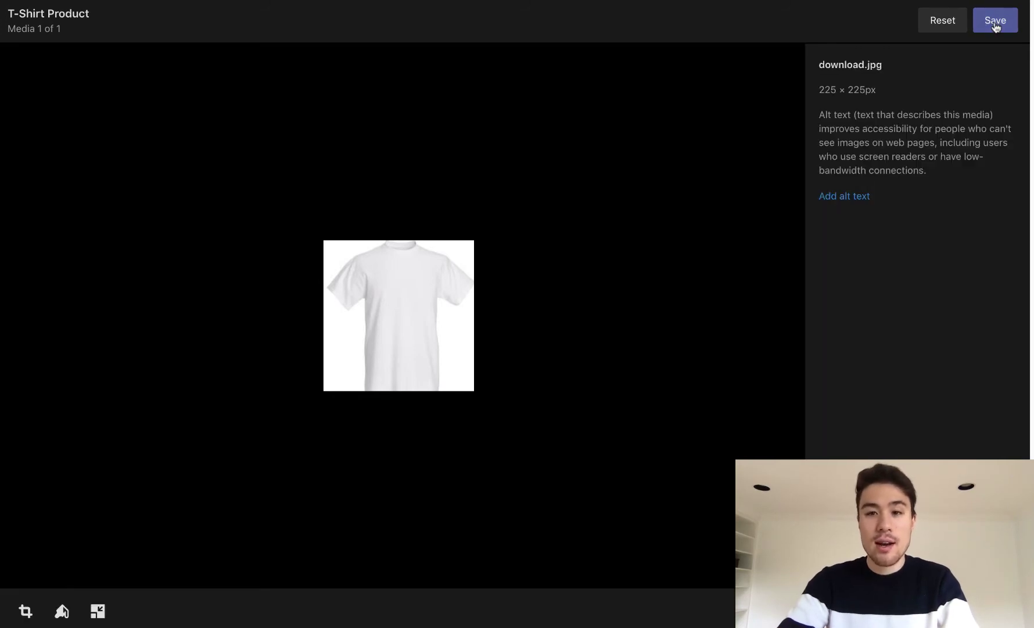
left_click(995, 26)
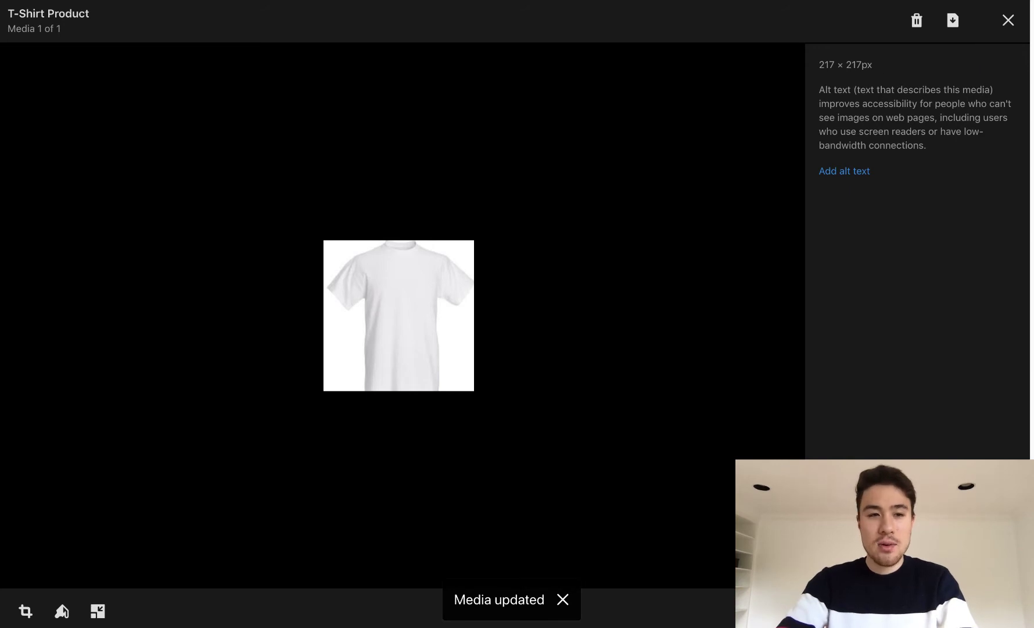
left_click(1009, 21)
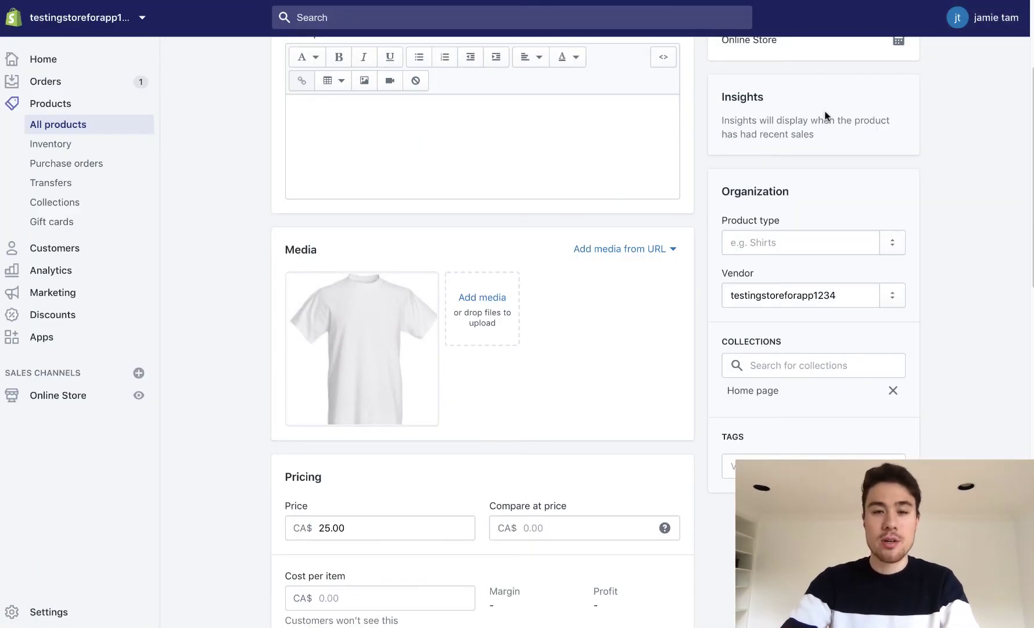
Step: Give the T-shirt image the alt text 'white-t-shirt-mens' and save it
scroll(533, 398, "down", 3)
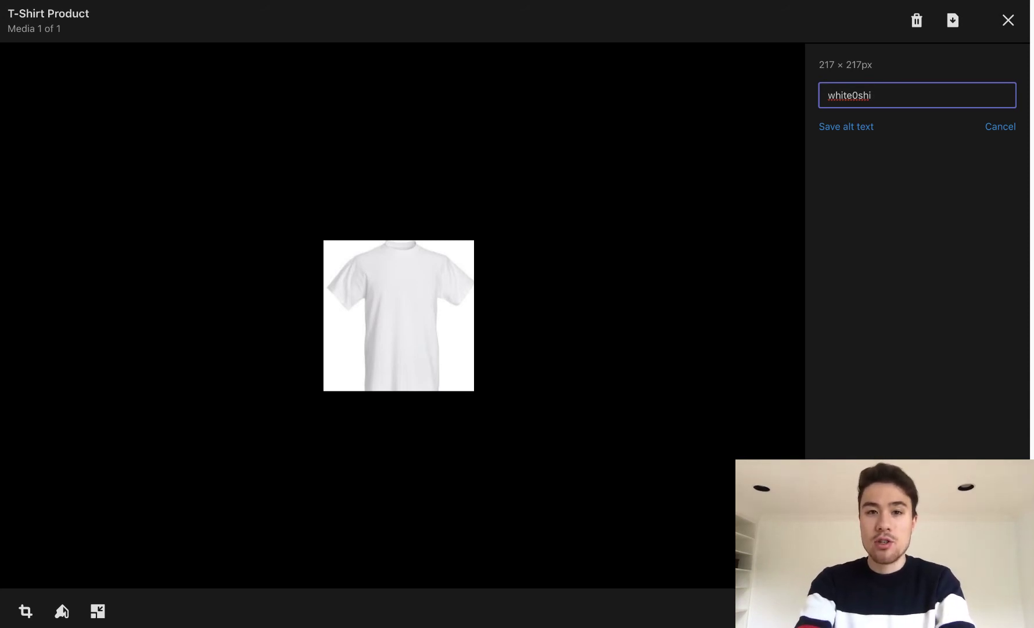
key("BackSpace")
key("BackSpace")
key("BackSpace")
key("BackSpace")
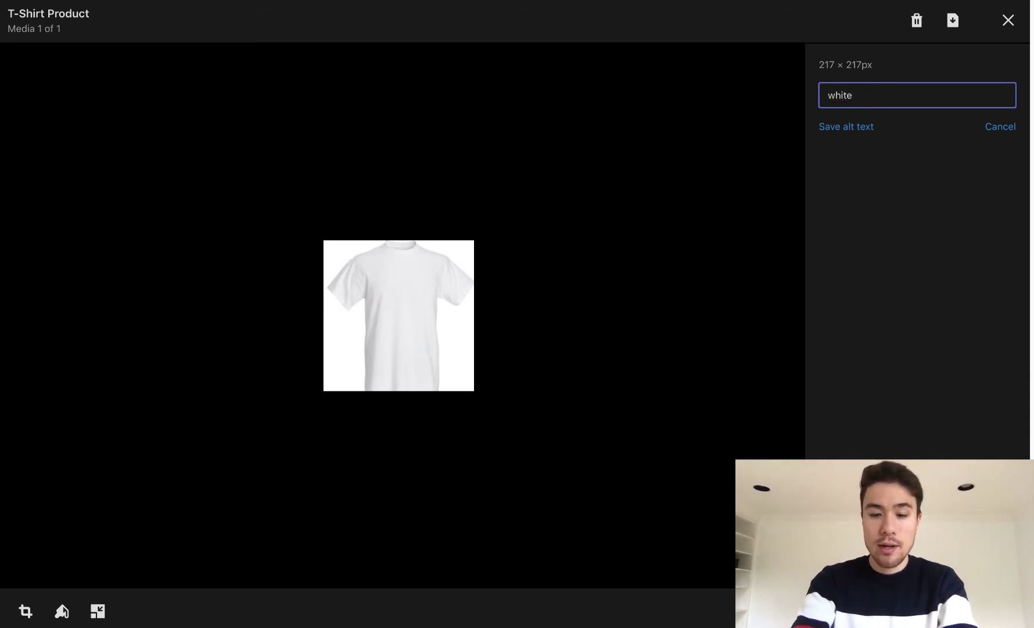
type("-t-shit-")
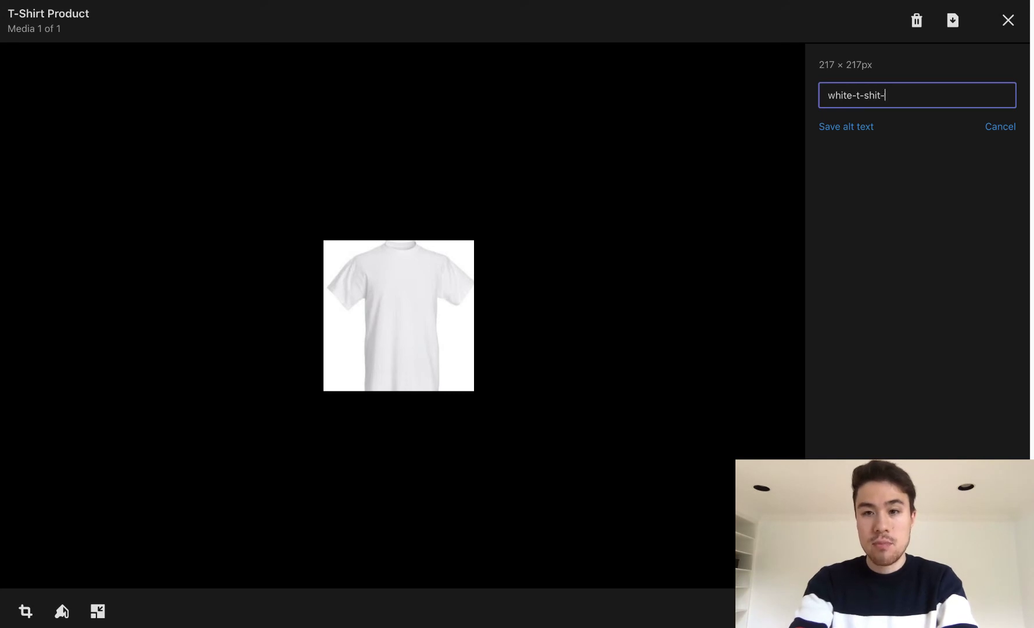
key("BackSpace")
key("BackSpace")
type("rt-mens")
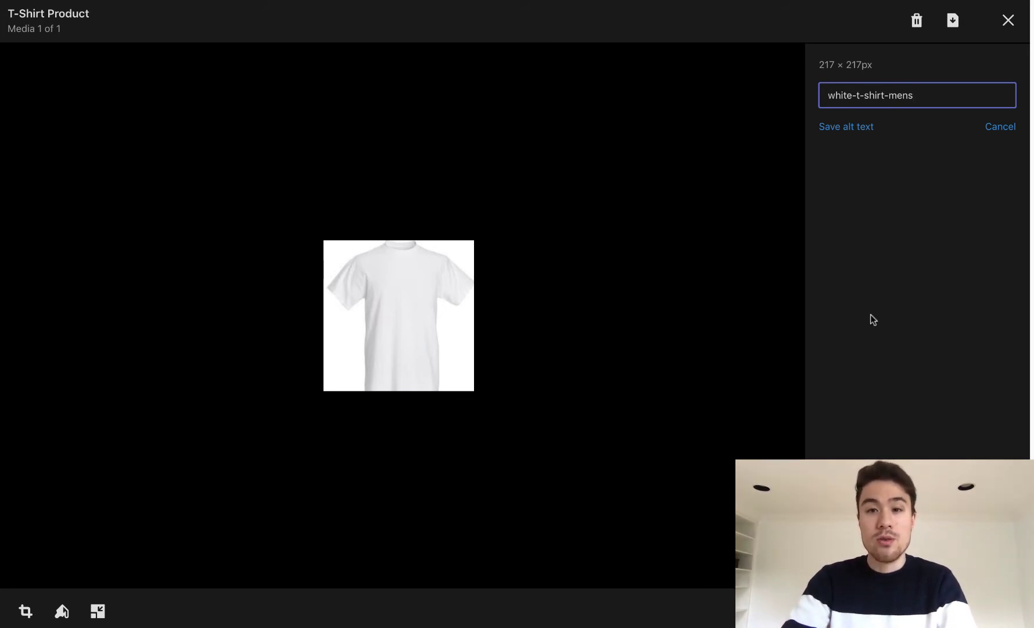
left_click(852, 126)
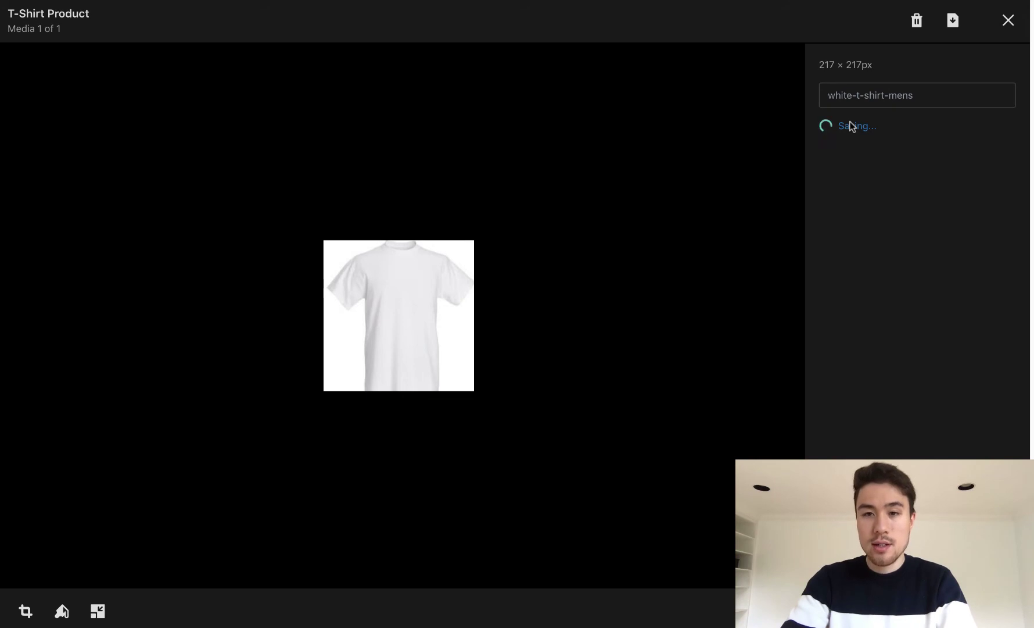
left_click(998, 29)
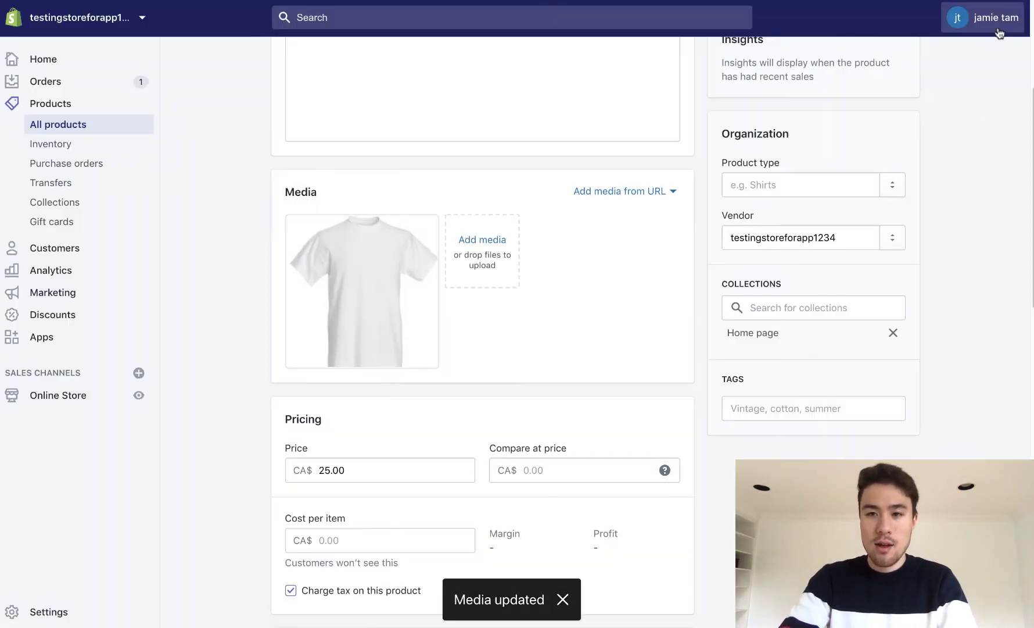
scroll(683, 376, "up", 3)
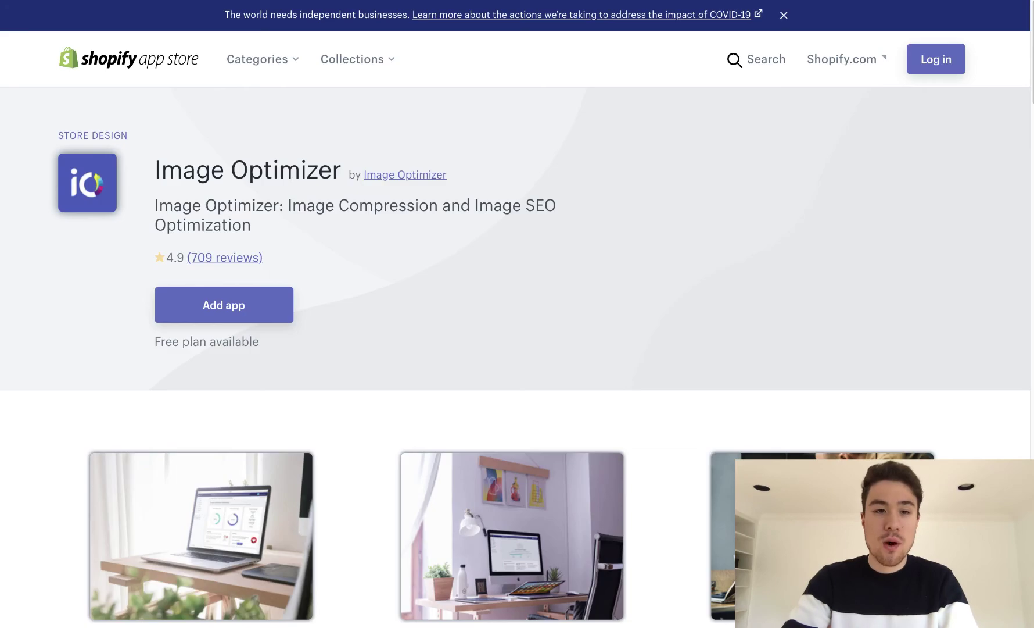
scroll(375, 233, "down", 20)
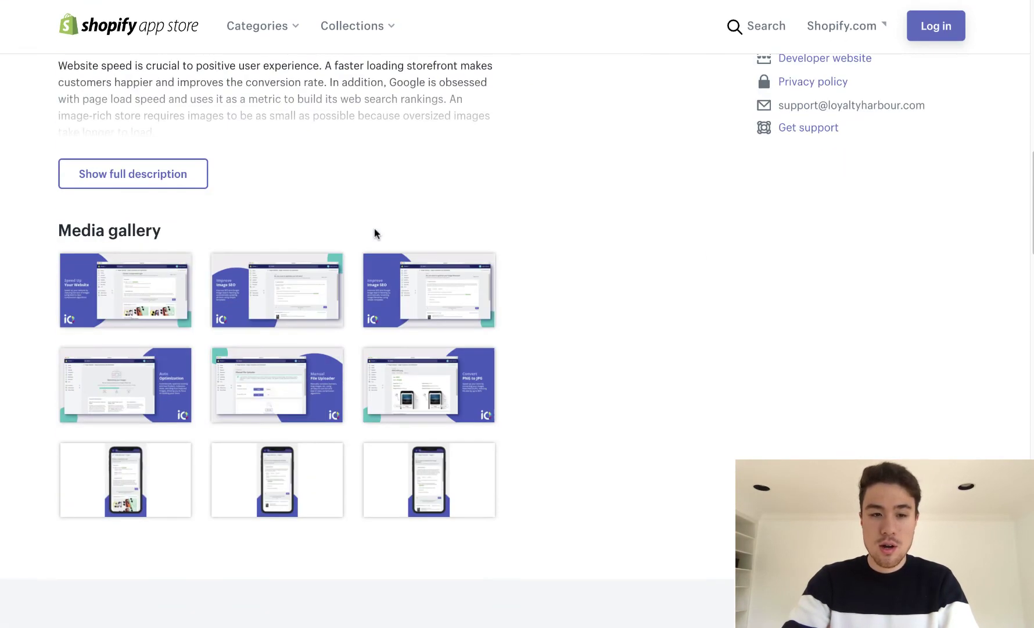